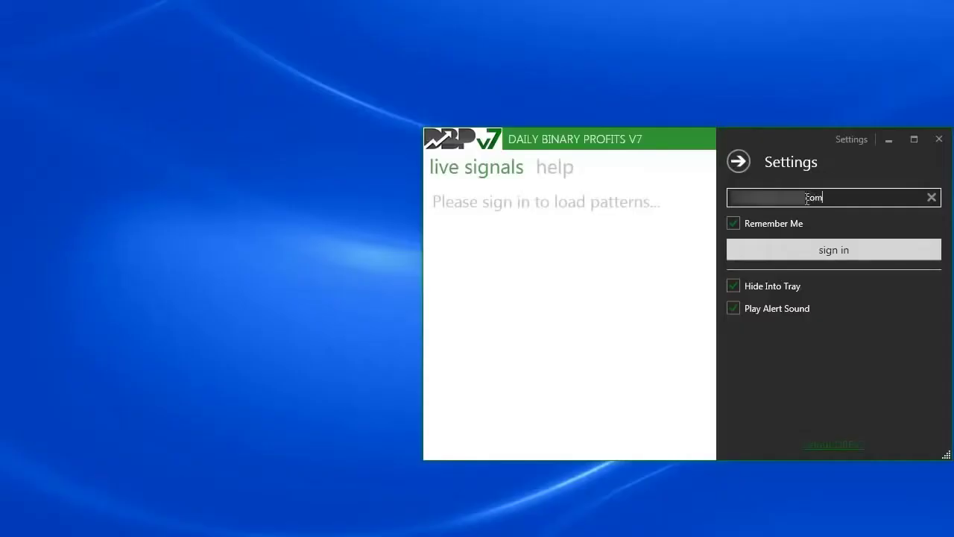
# Sign in from Settings so live signals load, then close the MARKET ALERT popup
pyautogui.click(827, 251)
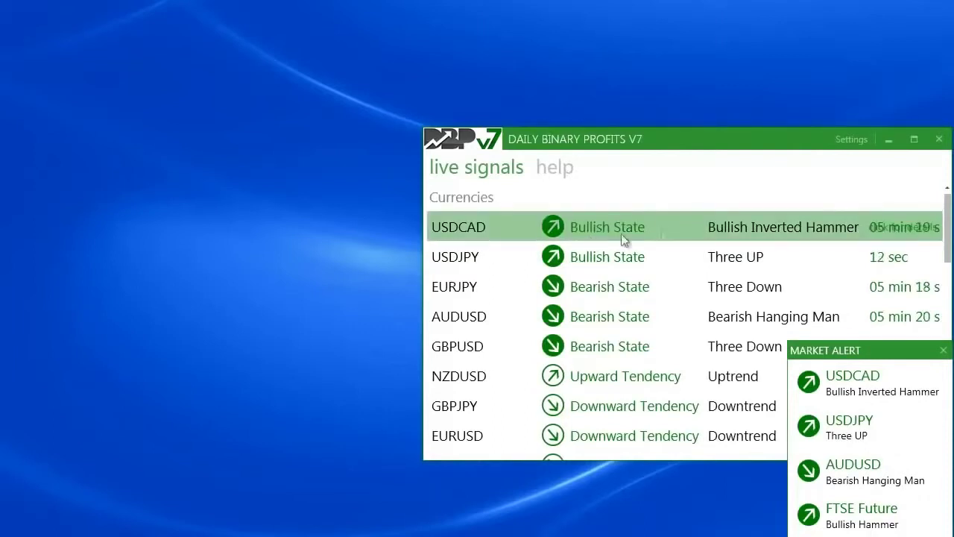
pyautogui.click(943, 351)
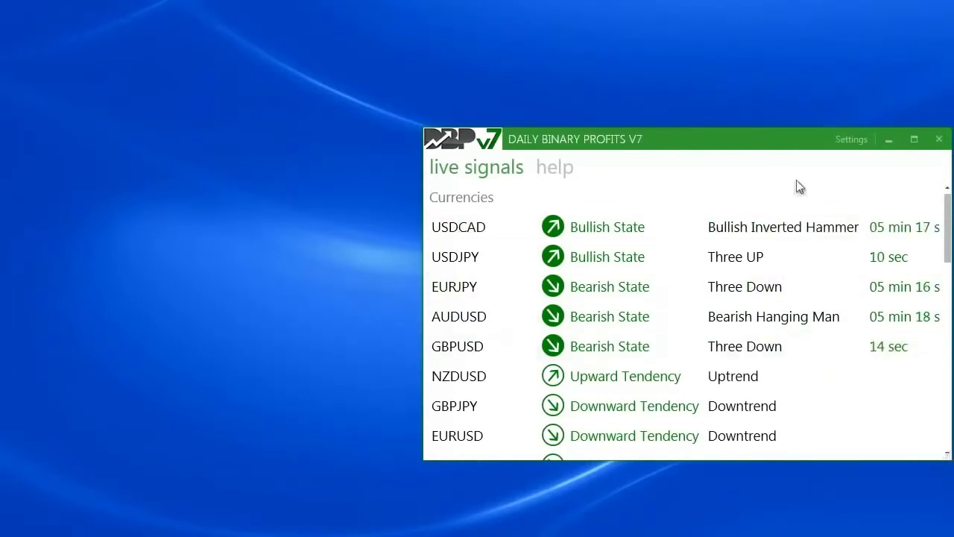
pyautogui.click(597, 225)
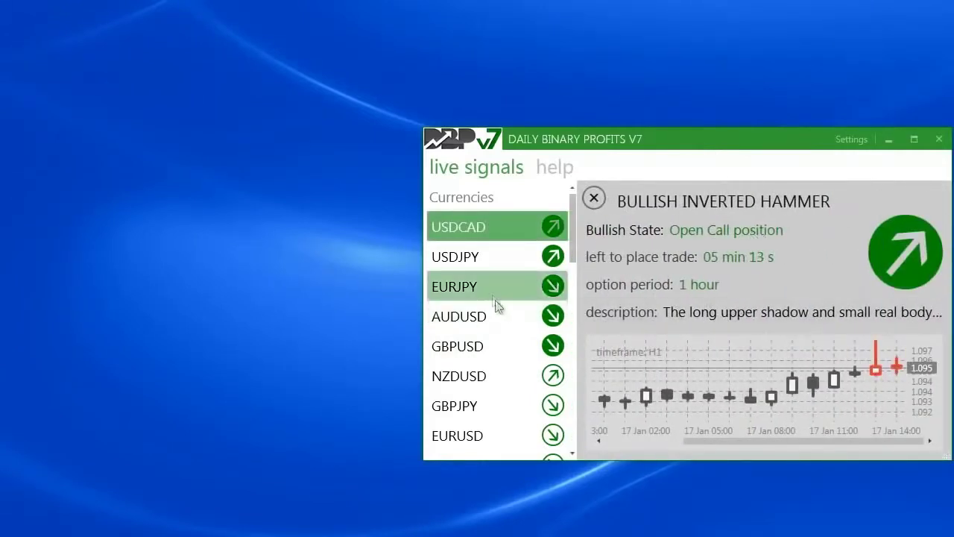
pyautogui.click(593, 197)
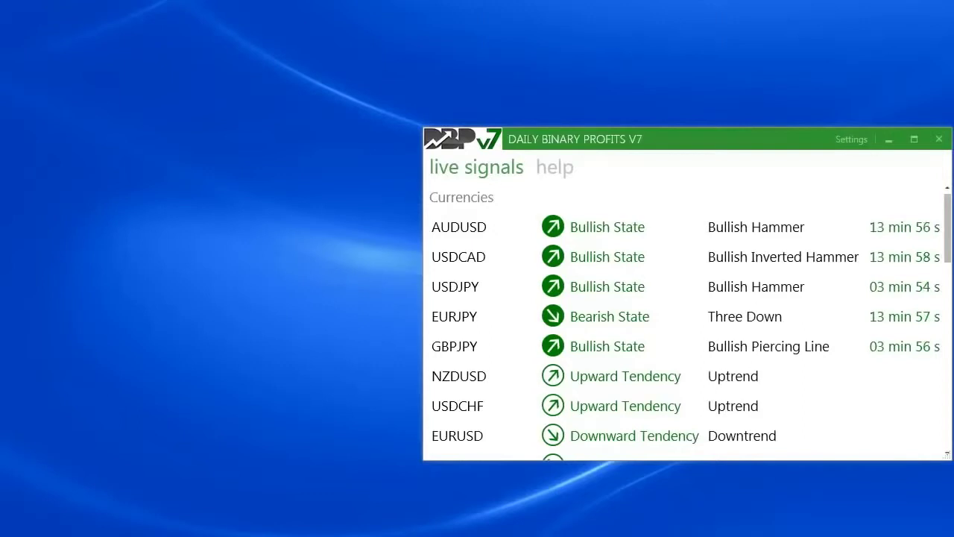
# Put OptionFair behind the signals window and browse AUDUSD, USDCAD and EURJPY signals, ending on USDJPY's Bullish Hammer call
pyautogui.click(52, 500)
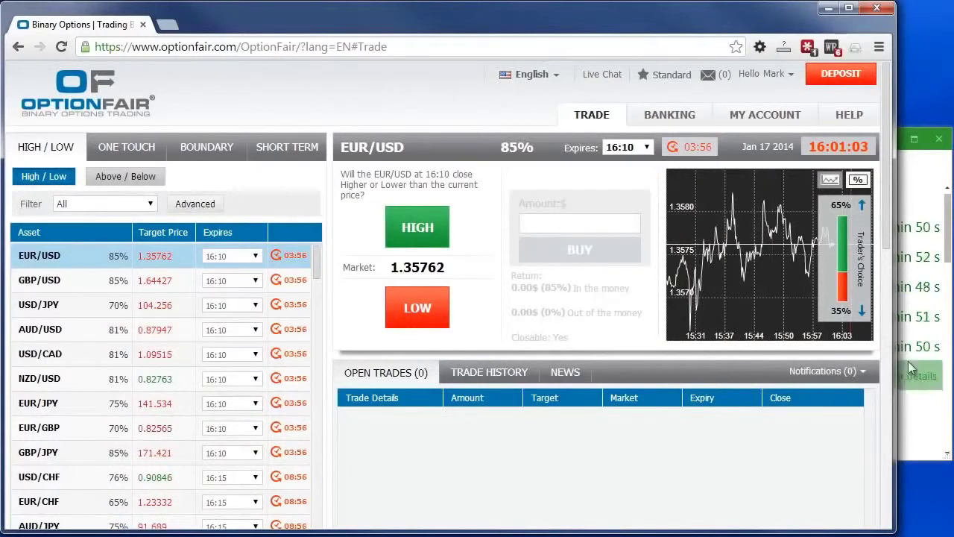
pyautogui.click(903, 168)
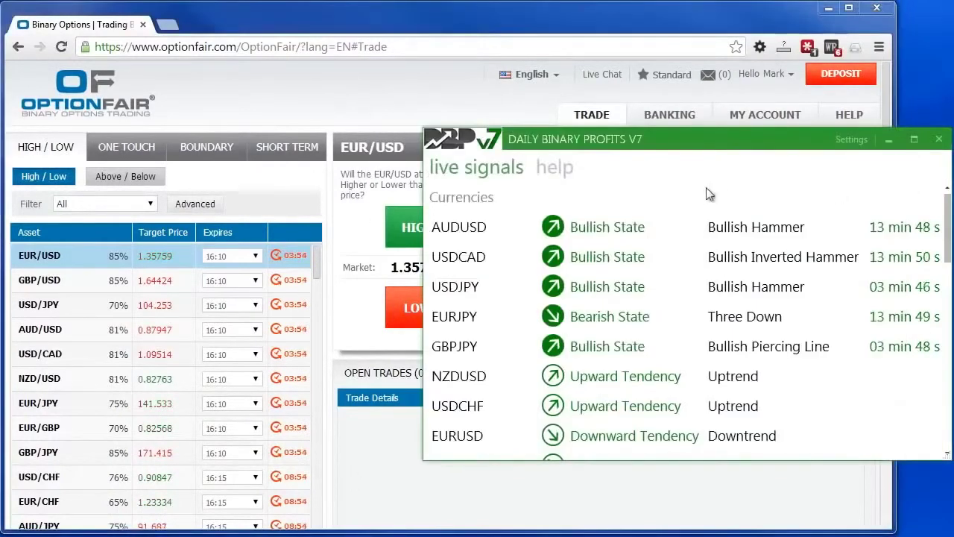
pyautogui.click(466, 231)
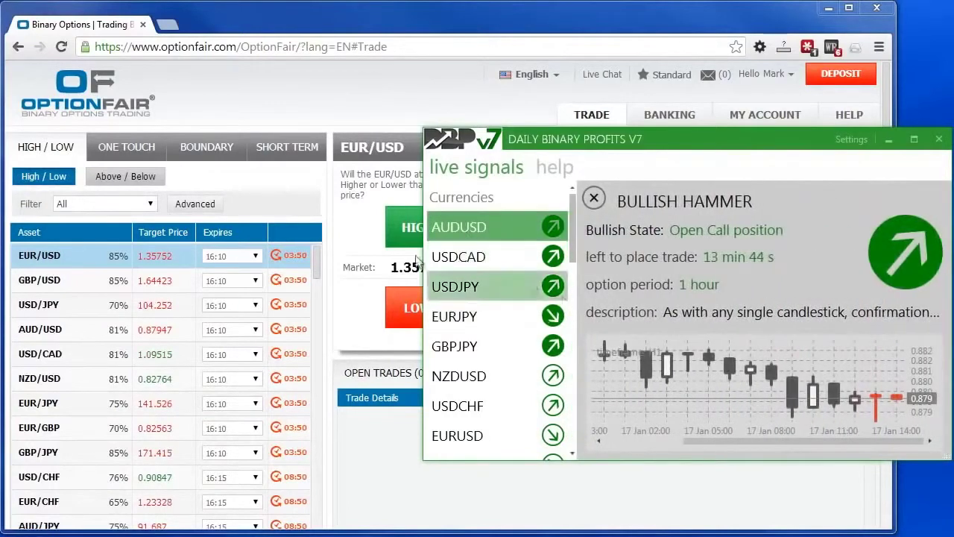
pyautogui.click(493, 246)
pyautogui.click(456, 288)
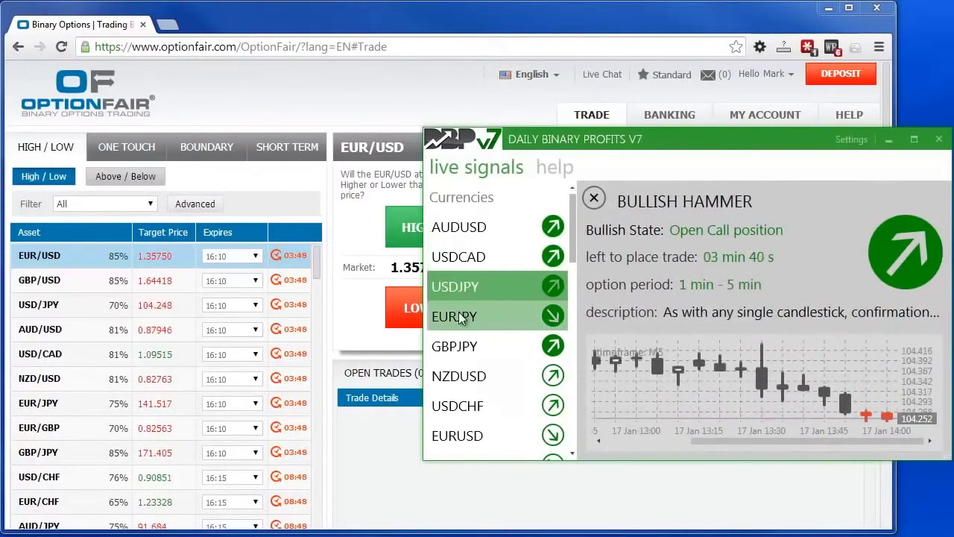
pyautogui.click(458, 315)
pyautogui.click(444, 296)
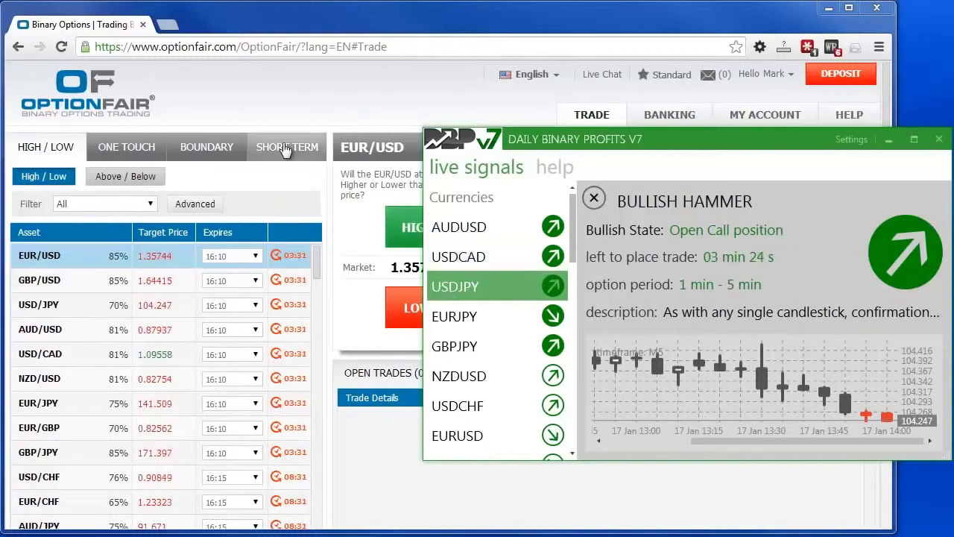
# Buy a 60-second High option on USD/JPY for $25 in OptionFair
pyautogui.click(250, 182)
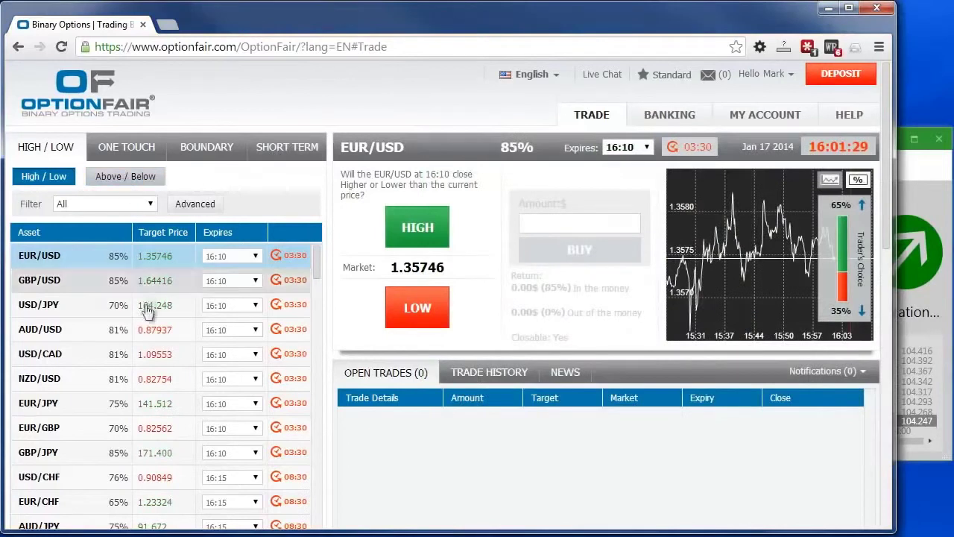
pyautogui.click(281, 153)
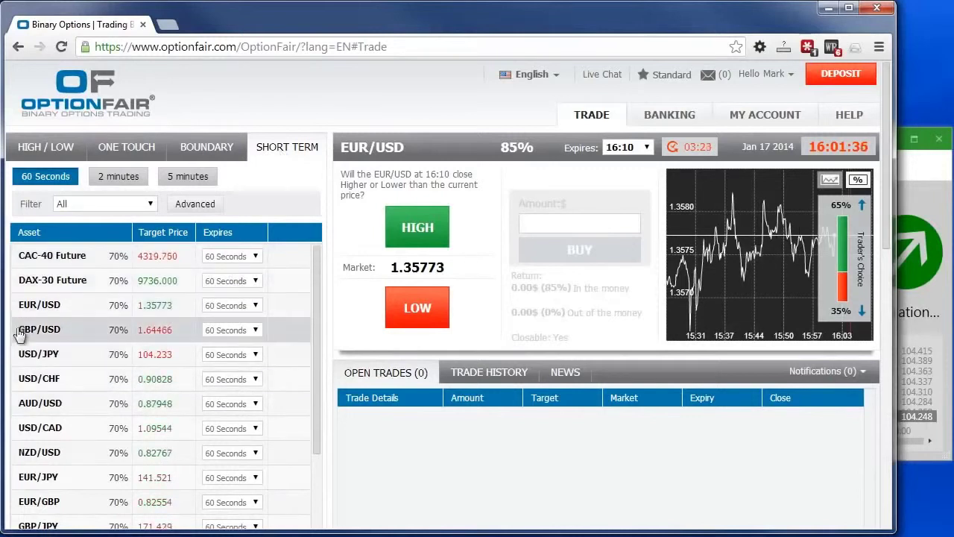
pyautogui.click(30, 358)
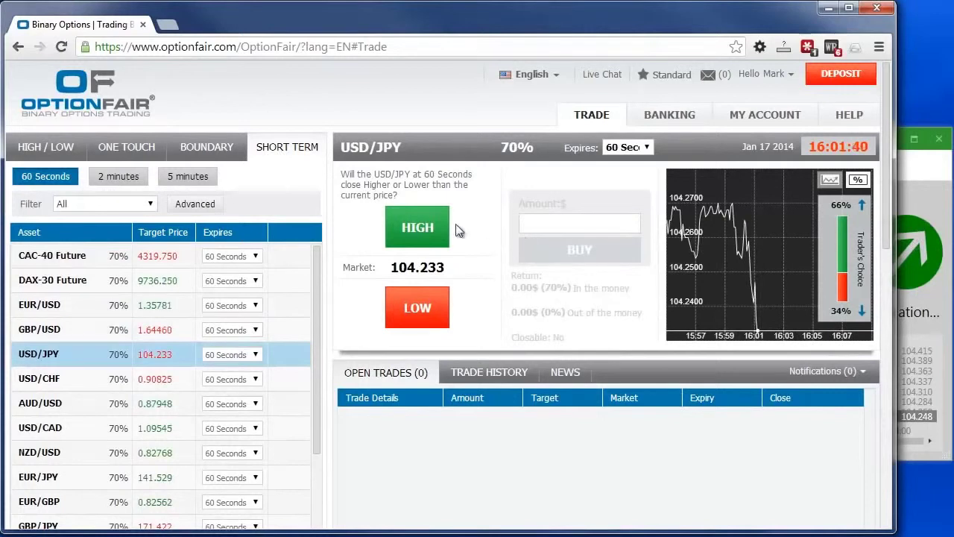
pyautogui.click(416, 237)
pyautogui.write('25')
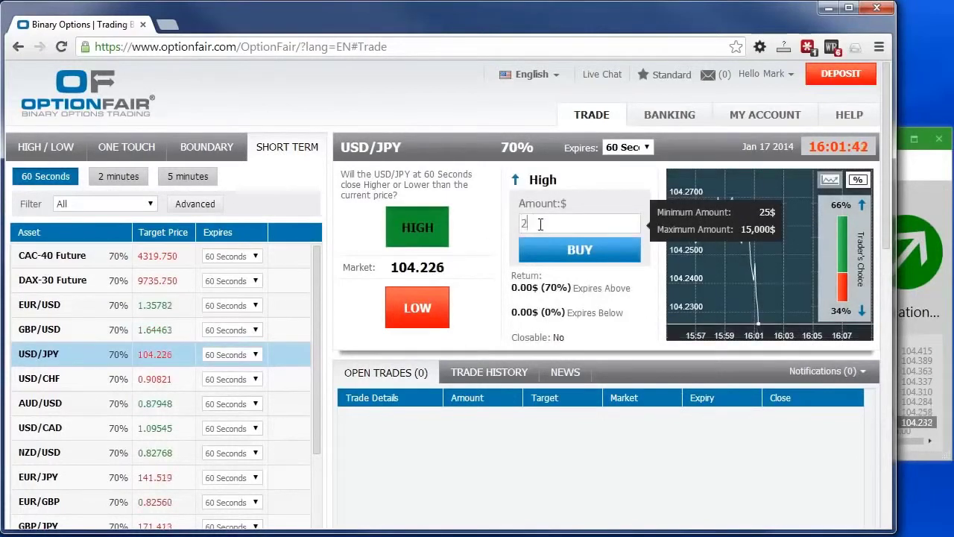
pyautogui.click(555, 253)
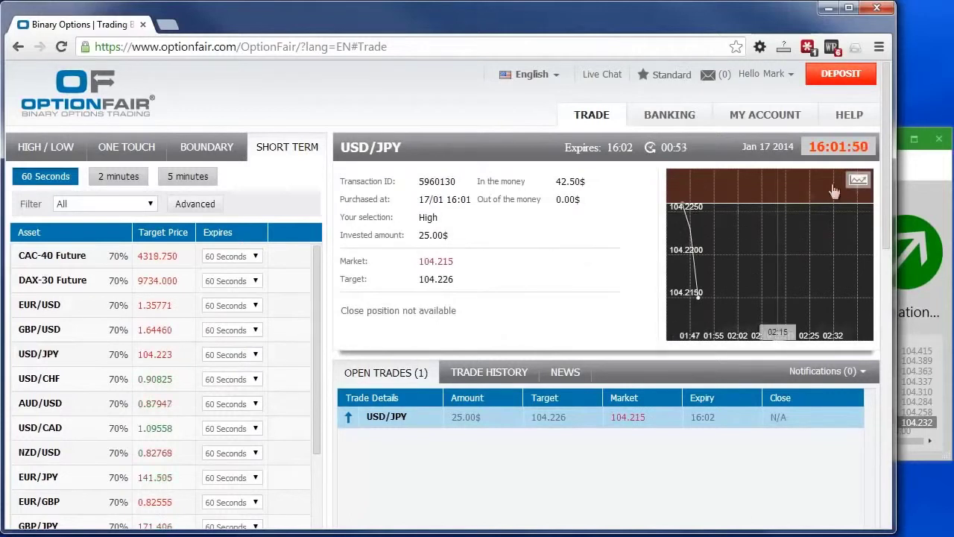
# Check the EURJPY and GBPJPY Bullish Piercing Line signals, then select GBP/JPY in OptionFair
pyautogui.click(902, 173)
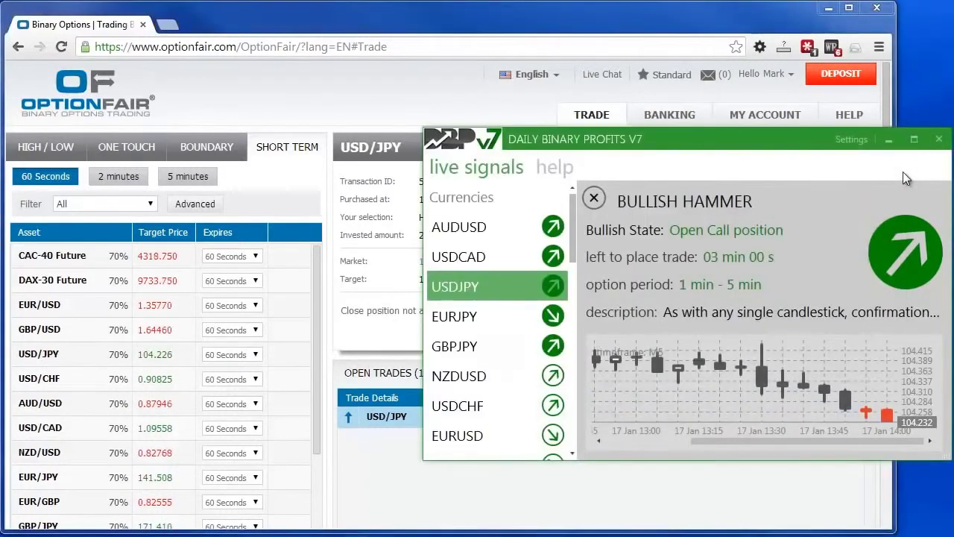
pyautogui.click(488, 319)
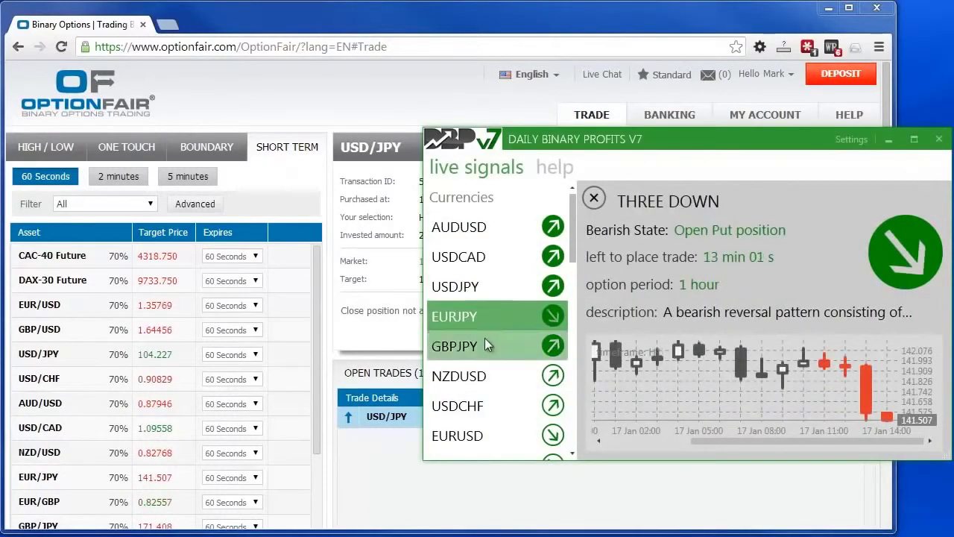
pyautogui.click(484, 340)
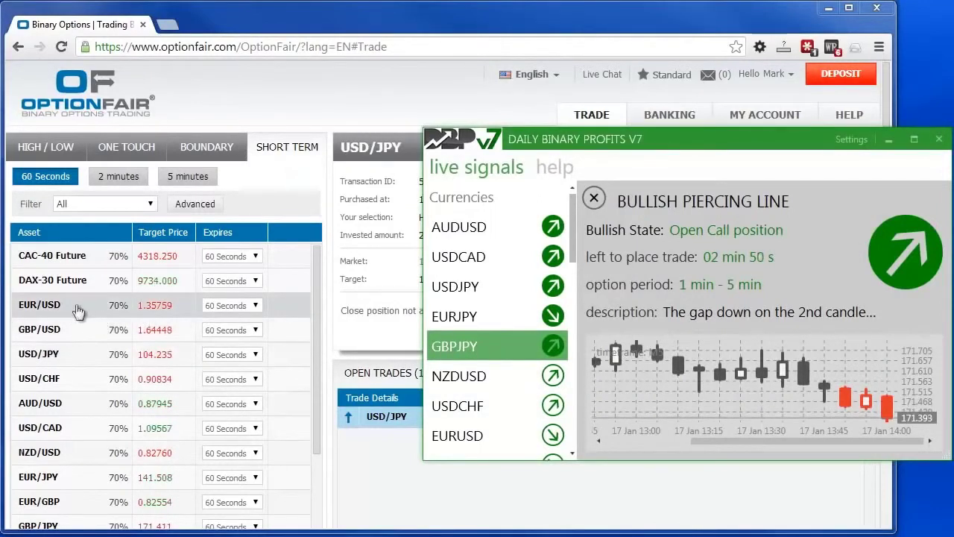
pyautogui.click(35, 525)
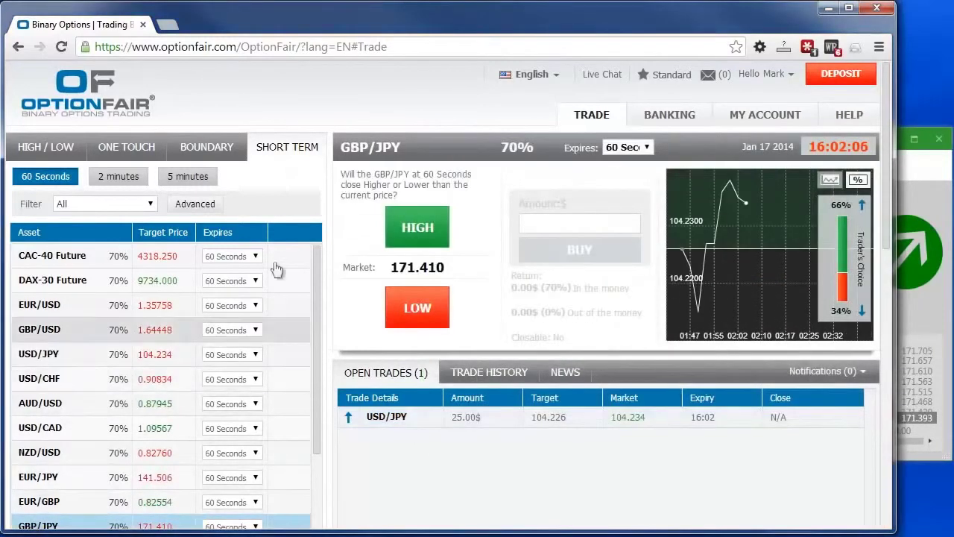
# Buy a $25 High option on GBP/JPY at target 171.419
pyautogui.click(417, 227)
pyautogui.write('25')
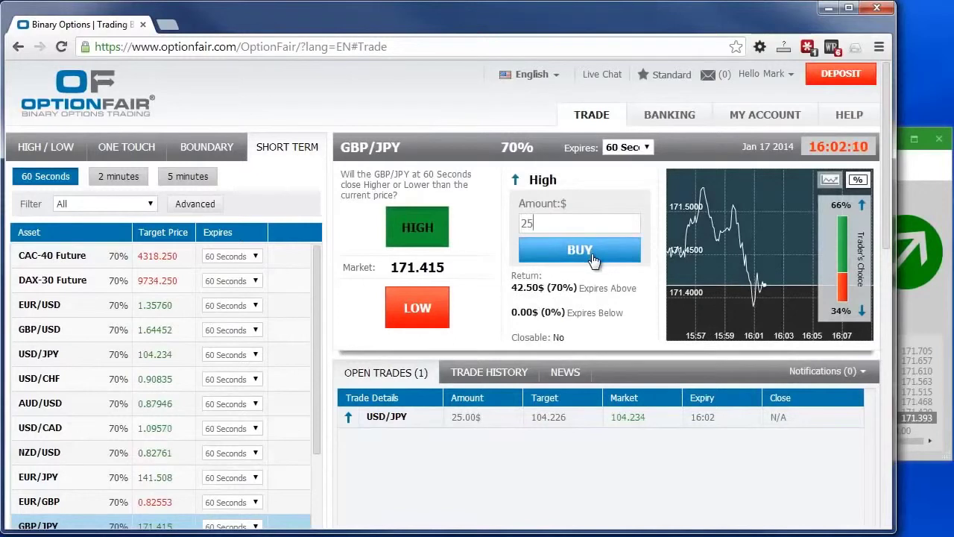
pyautogui.click(596, 254)
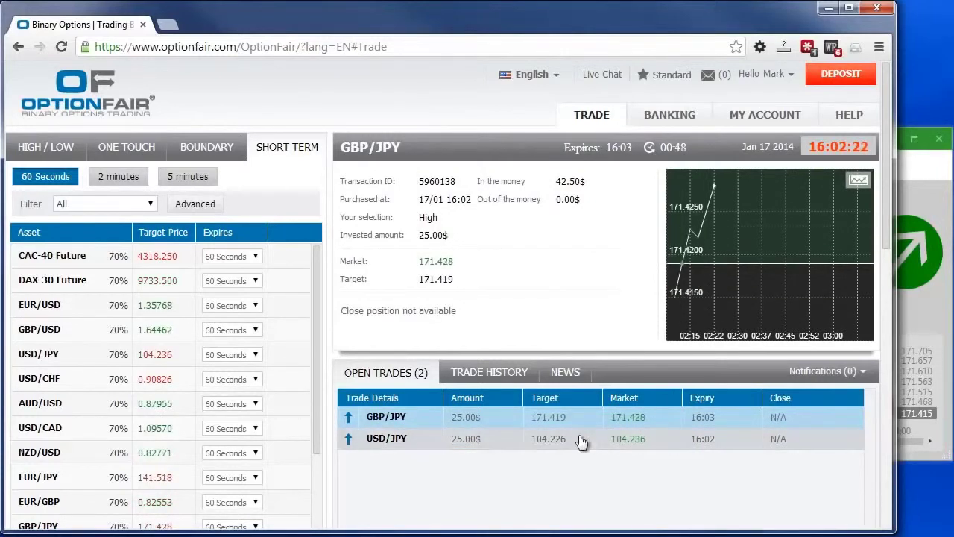
pyautogui.click(623, 439)
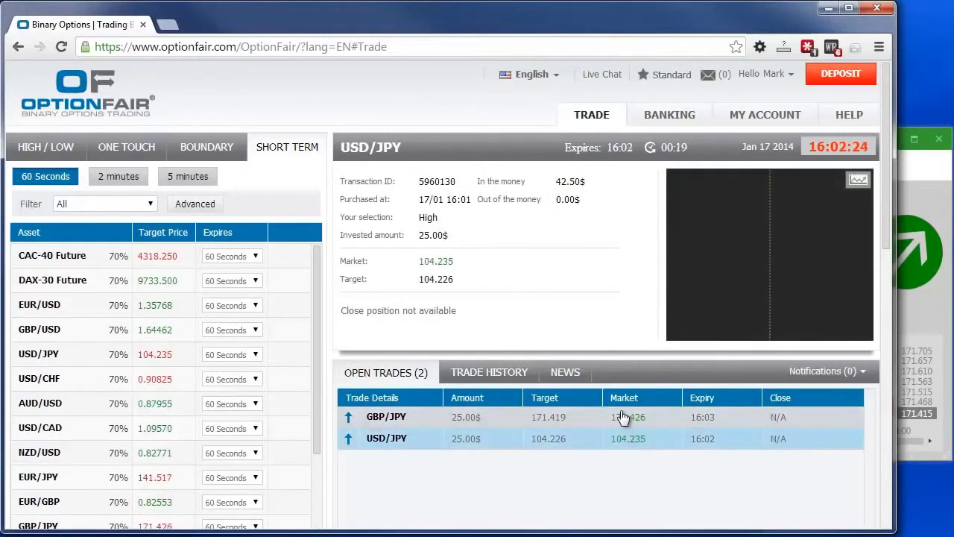
pyautogui.click(618, 419)
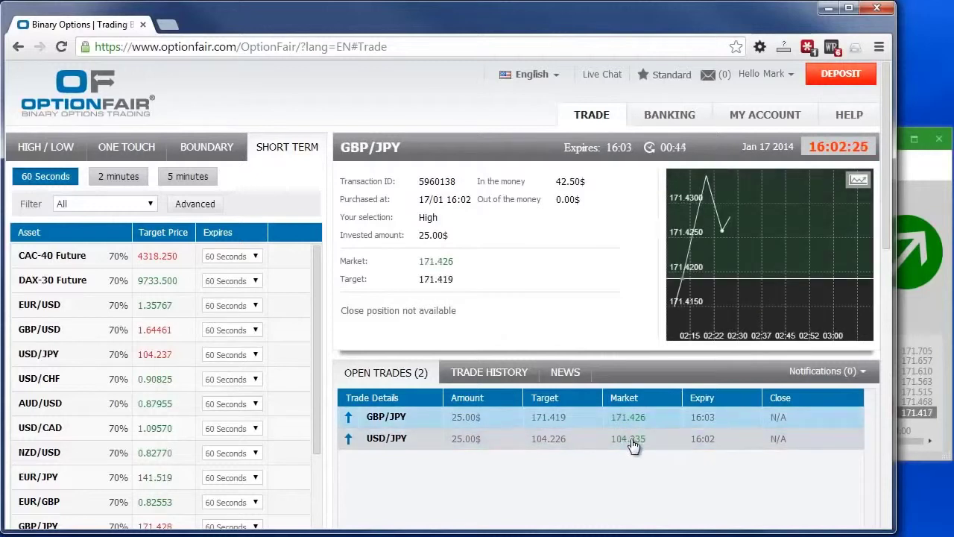
pyautogui.click(632, 443)
pyautogui.click(630, 423)
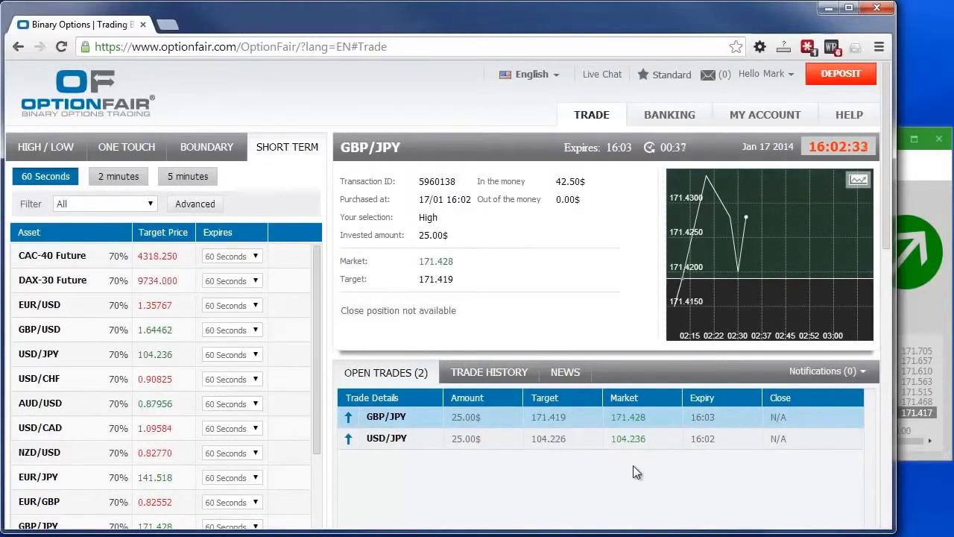
pyautogui.click(635, 440)
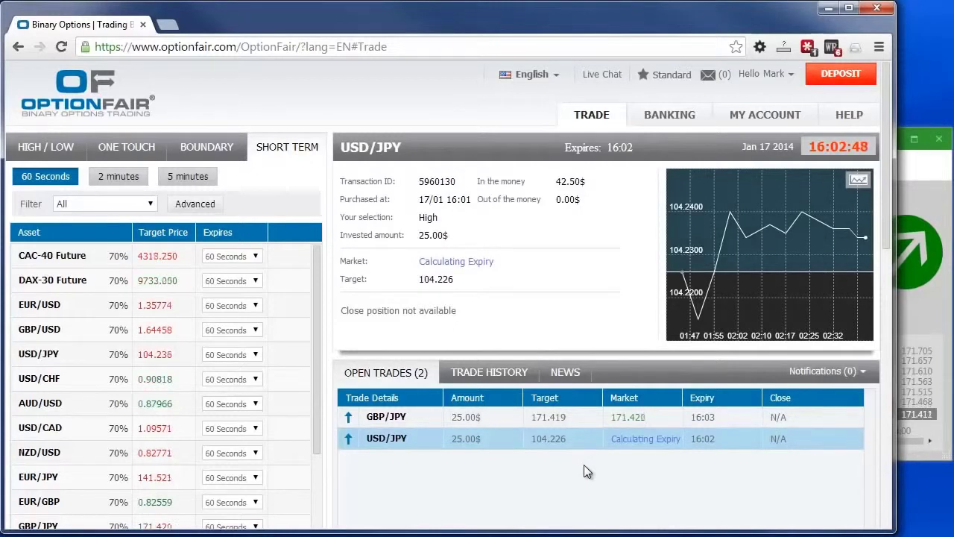
# Show the details of the open GBP/JPY trade from the Open Trades list
pyautogui.click(571, 417)
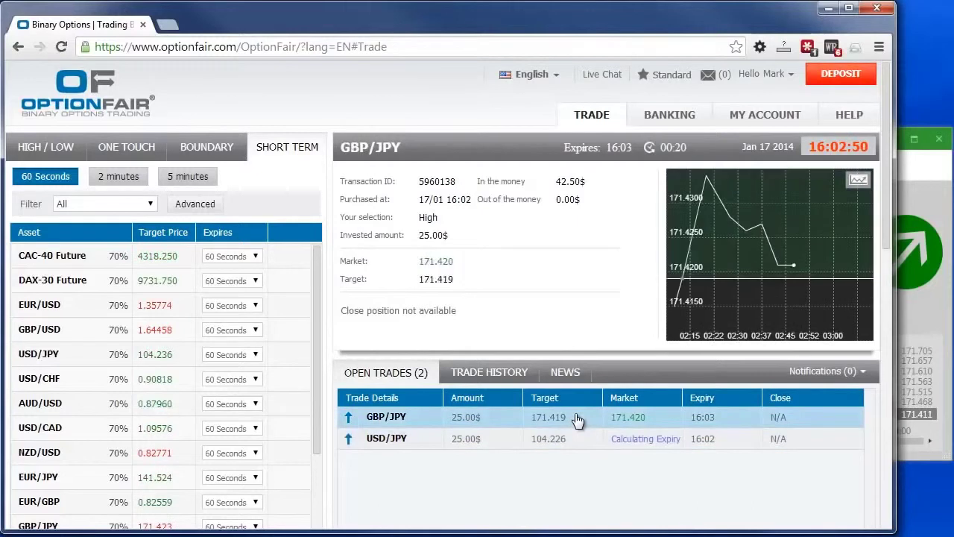